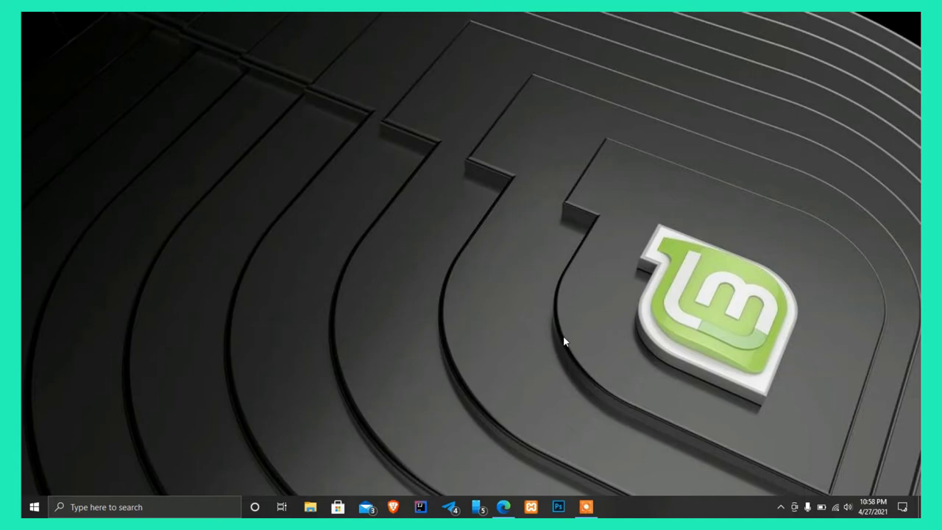
Restore the computercode.me DirectAdmin dashboard and scroll to the Softaculous apps, including WordPress
{"action": "left_click", "coordinate": [503, 508]}
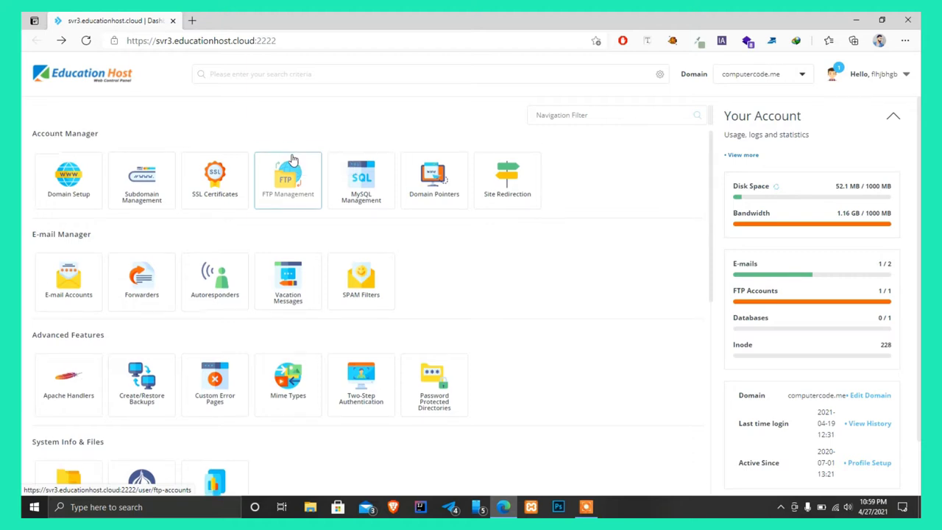
{"action": "scroll", "coordinate": [291, 159], "scroll_direction": "down", "scroll_amount": 1}
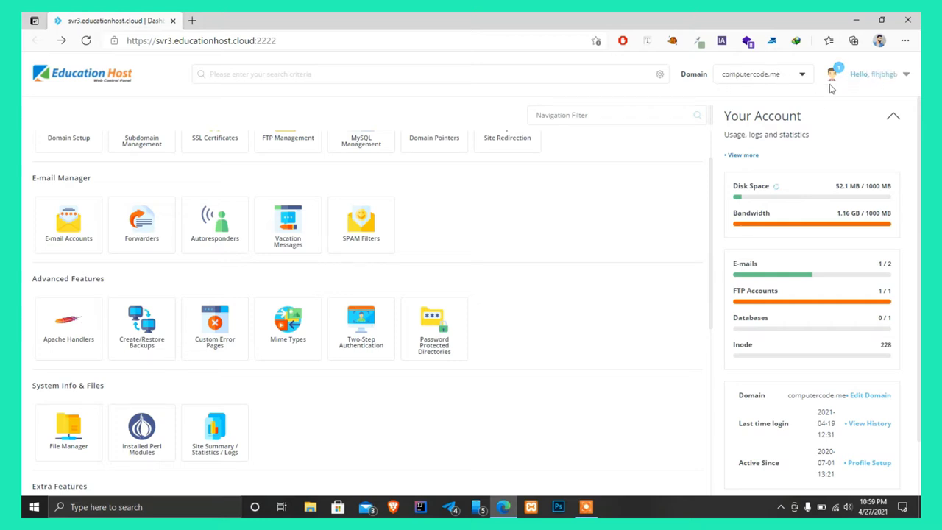
{"action": "scroll", "coordinate": [425, 244], "scroll_direction": "down", "scroll_amount": 3}
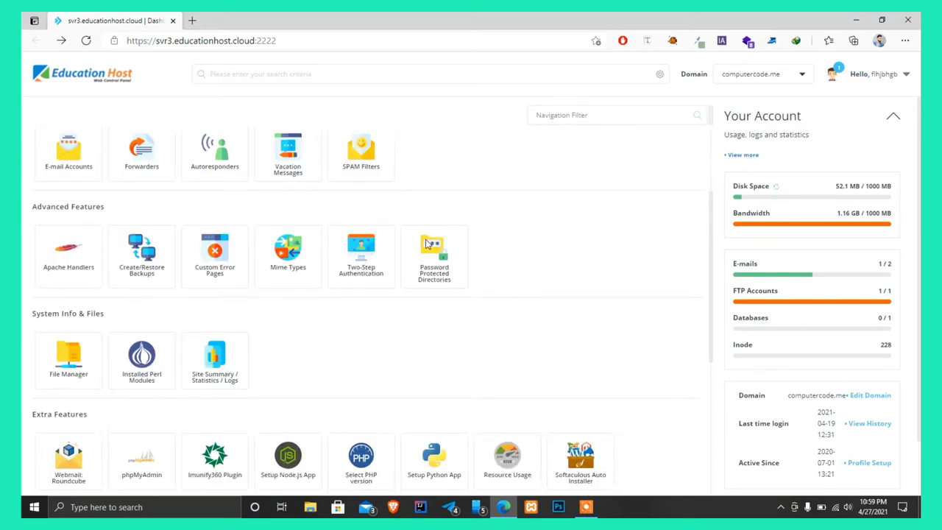
{"action": "scroll", "coordinate": [425, 244], "scroll_direction": "up", "scroll_amount": 3}
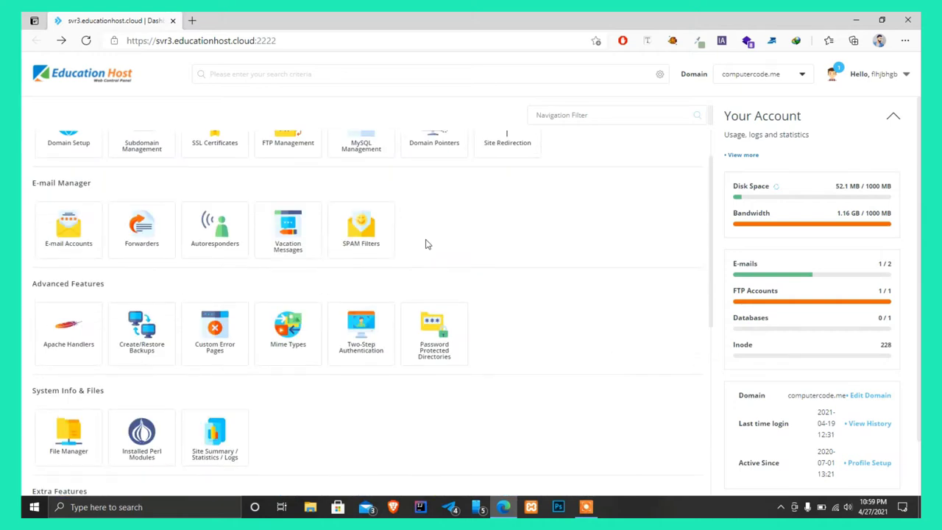
{"action": "scroll", "coordinate": [425, 244], "scroll_direction": "up", "scroll_amount": 1}
{"action": "scroll", "coordinate": [426, 244], "scroll_direction": "down", "scroll_amount": 5}
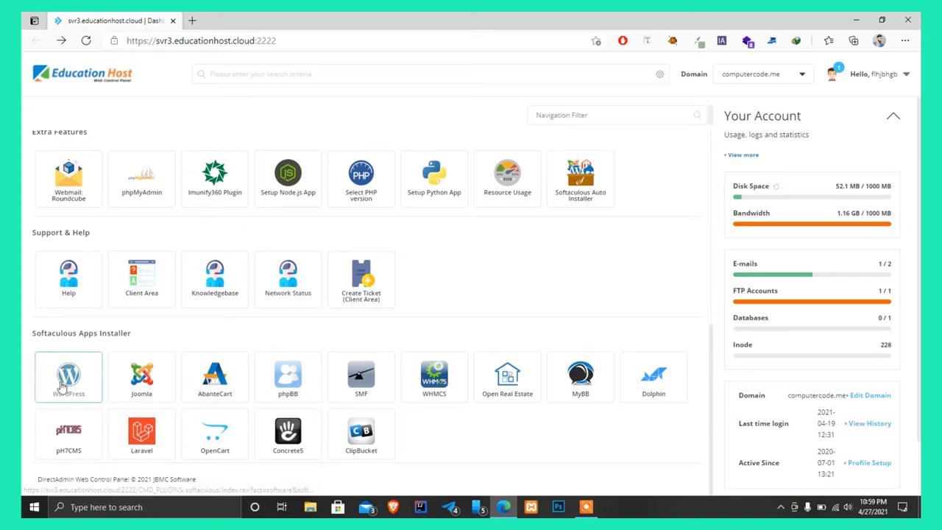
Open the WordPress 5.7.1 installation form in Softaculous
{"action": "left_click", "coordinate": [73, 379]}
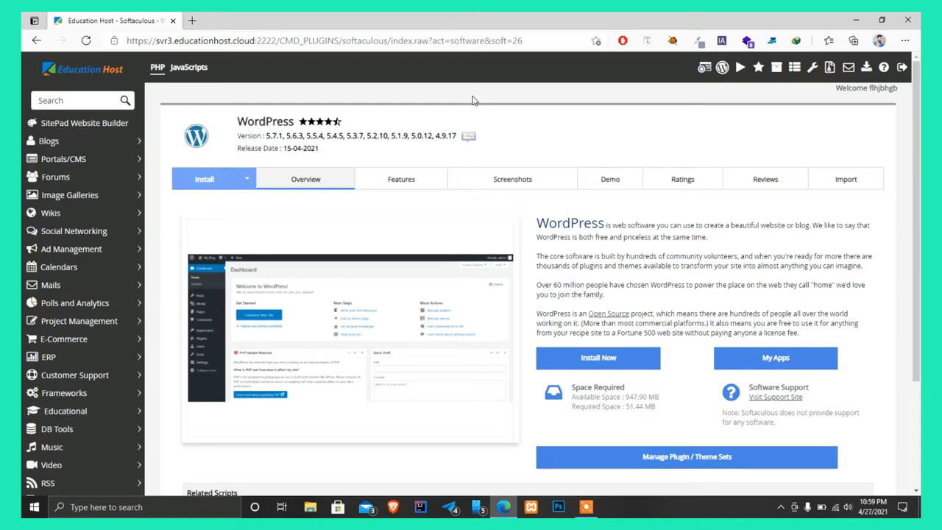
{"action": "left_click", "coordinate": [206, 180]}
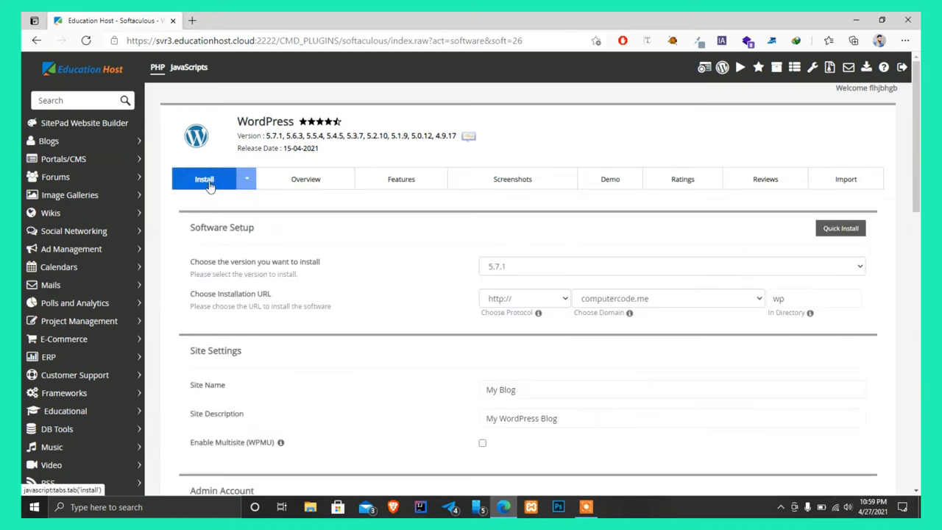
{"action": "scroll", "coordinate": [390, 273], "scroll_direction": "down", "scroll_amount": 1}
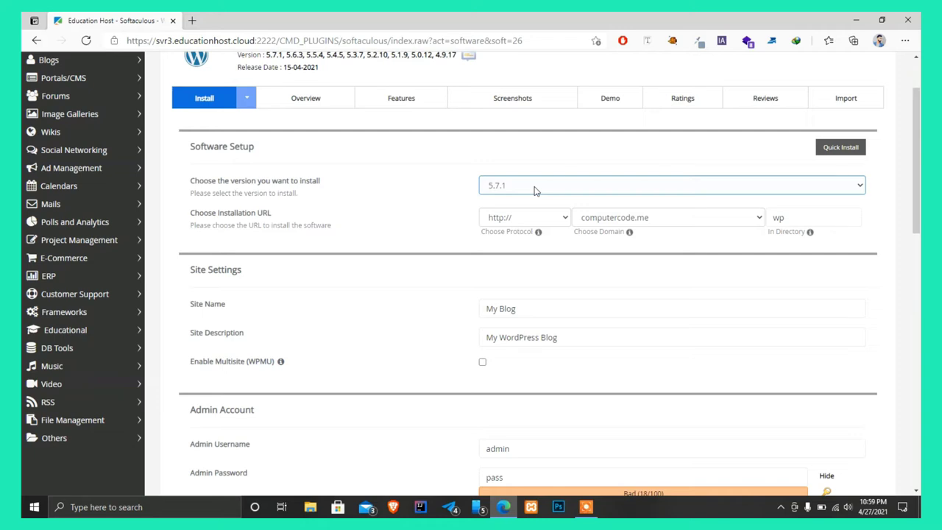
{"action": "left_click", "coordinate": [518, 219]}
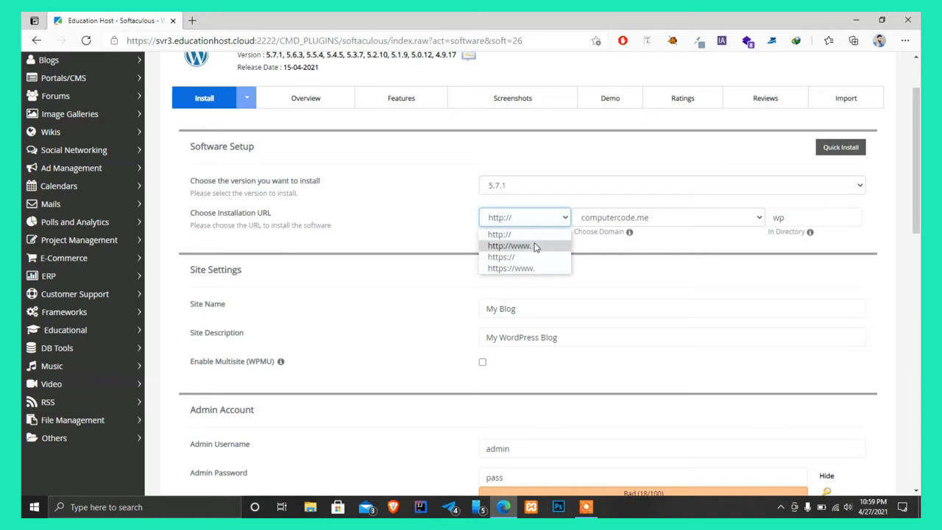
{"action": "left_click", "coordinate": [536, 250]}
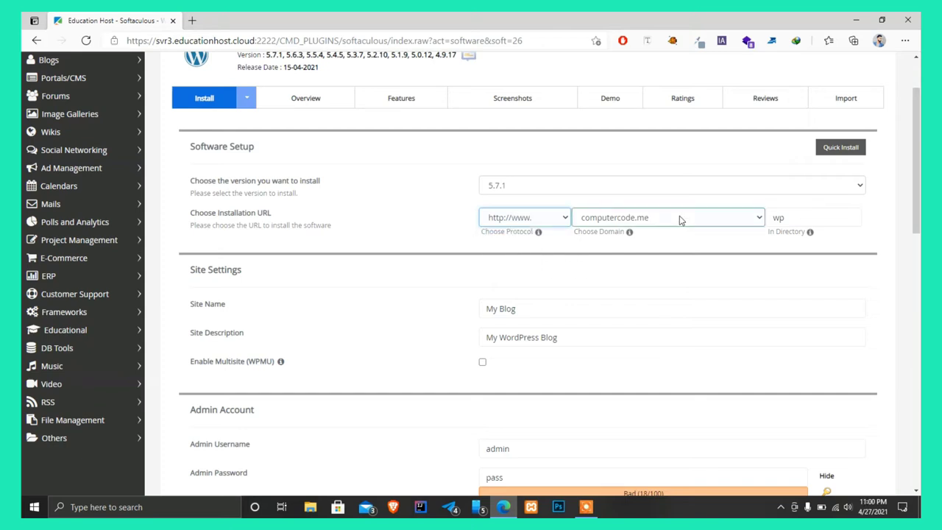
{"action": "double_click", "coordinate": [790, 218]}
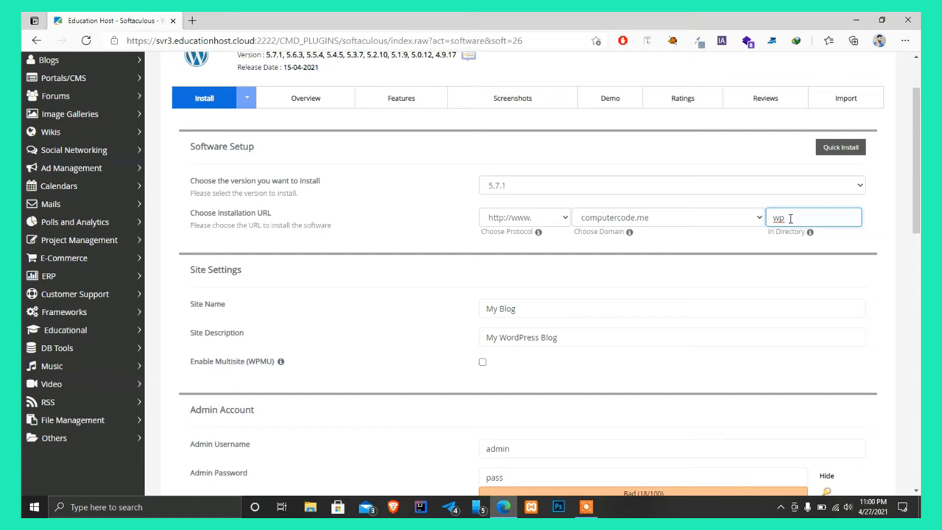
{"action": "key", "text": "BackSpace"}
{"action": "key", "text": "BackSpace"}
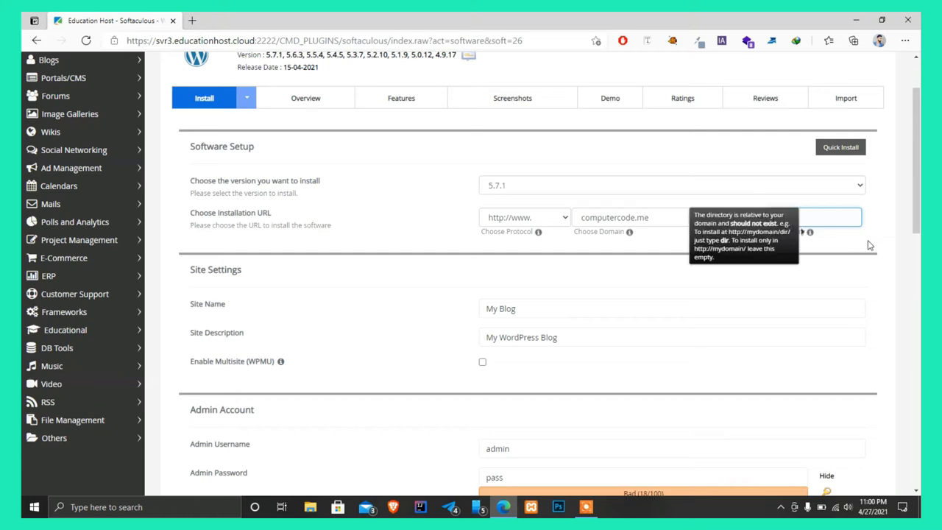
{"action": "left_click", "coordinate": [869, 244]}
Set the site name to 'Computercode' and the site description to 'Online Store'
{"action": "scroll", "coordinate": [616, 290], "scroll_direction": "down", "scroll_amount": 2}
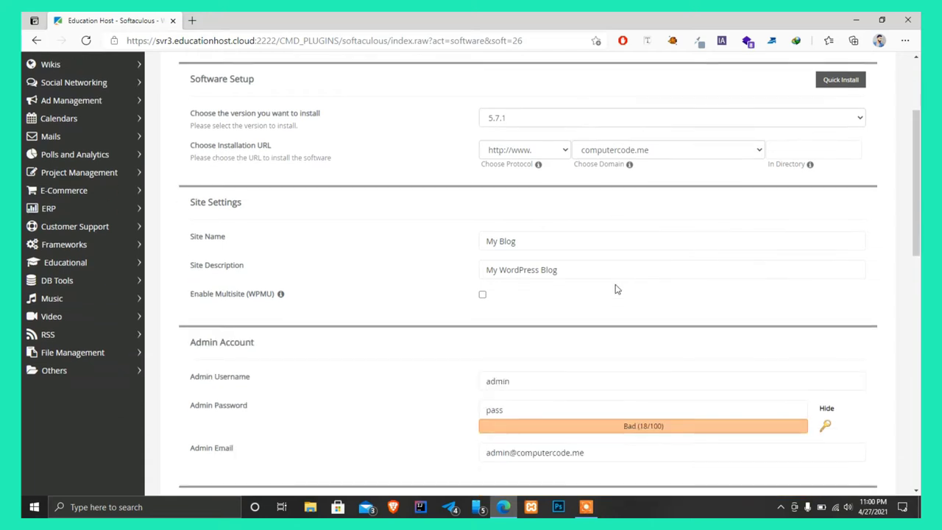
{"action": "left_click", "coordinate": [543, 194]}
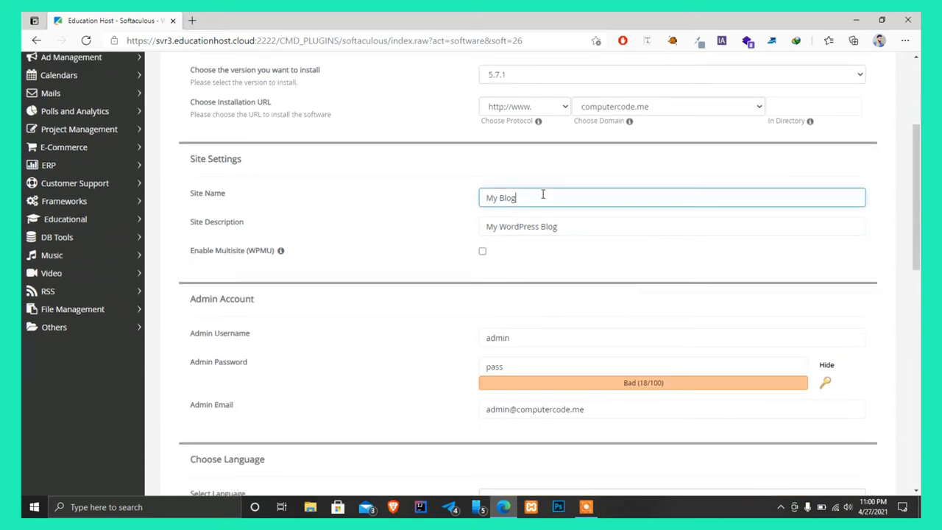
{"action": "key", "text": "BackSpace"}
{"action": "key", "text": "BackSpace"}
{"action": "key", "text": "BackSpace"}
{"action": "key", "text": "BackSpace"}
{"action": "key", "text": "BackSpace"}
{"action": "key", "text": "BackSpace"}
{"action": "key", "text": "BackSpace"}
{"action": "type", "text": "Computercode"}
{"action": "left_click", "coordinate": [566, 227]}
{"action": "left_click_drag", "start_coordinate": [566, 227], "coordinate": [437, 242]}
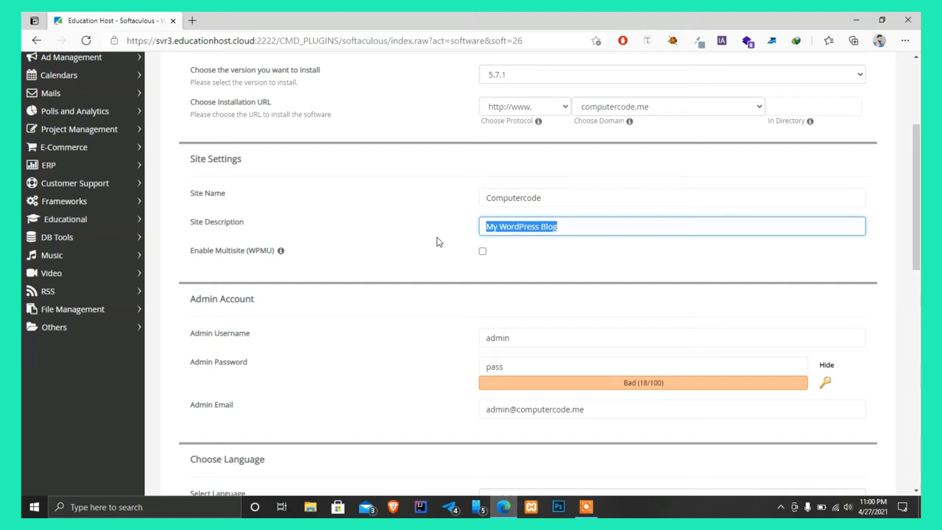
{"action": "key", "text": "BackSpace"}
{"action": "type", "text": "Onlin"}
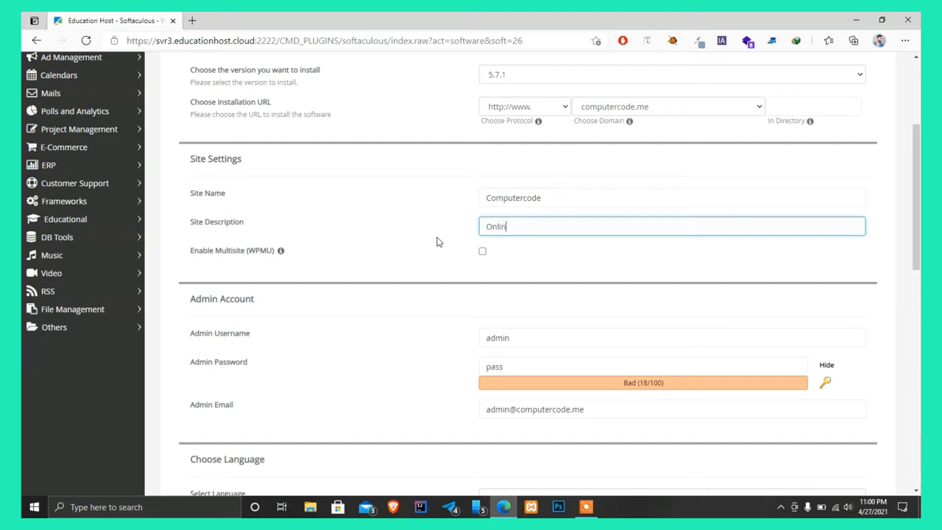
{"action": "type", "text": "e Store"}
Replace the default admin username and enter a new admin password rated Strong
{"action": "scroll", "coordinate": [501, 272], "scroll_direction": "down", "scroll_amount": 2}
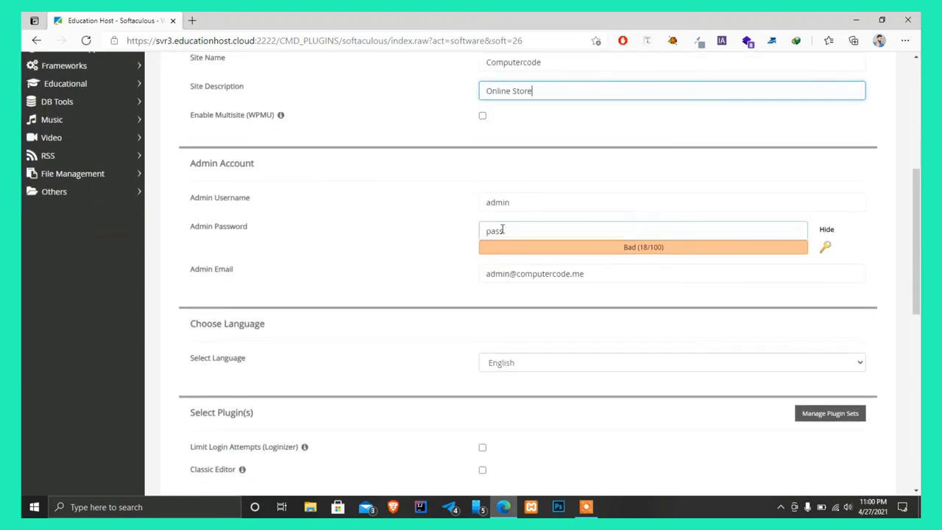
{"action": "double_click", "coordinate": [522, 203]}
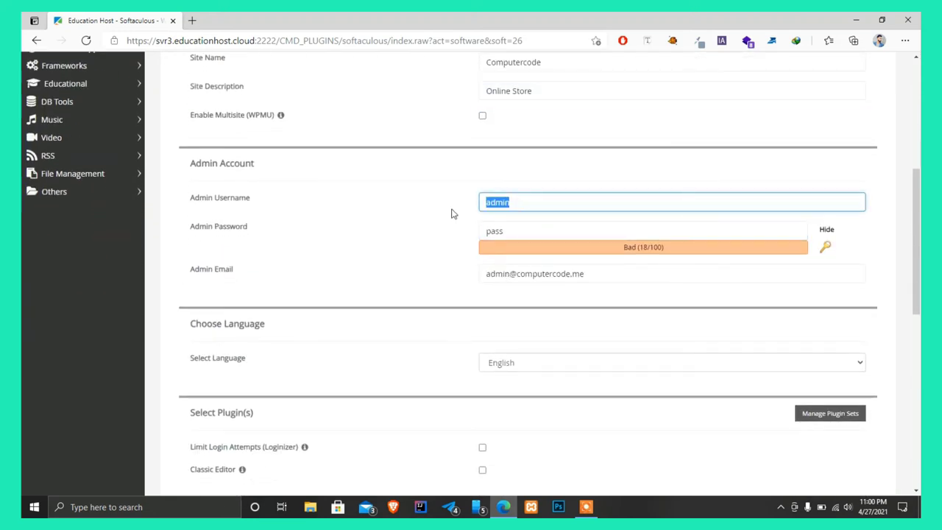
{"action": "key", "text": "BackSpace"}
{"action": "type", "text": "Arbab"}
{"action": "double_click", "coordinate": [520, 230]}
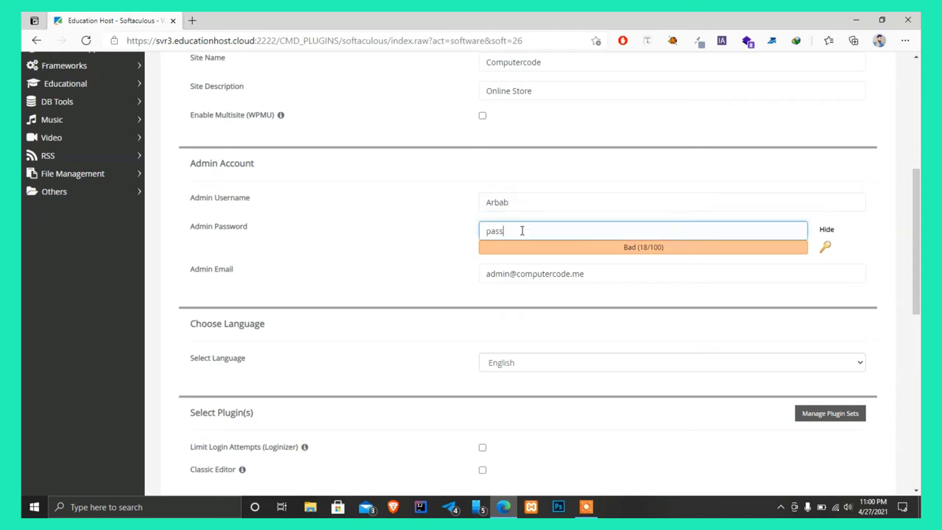
{"action": "key", "text": "BackSpace"}
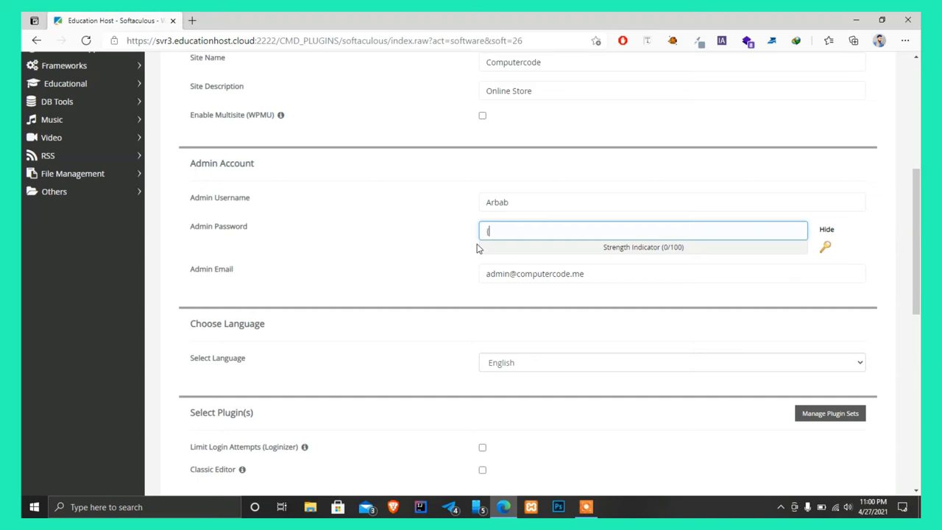
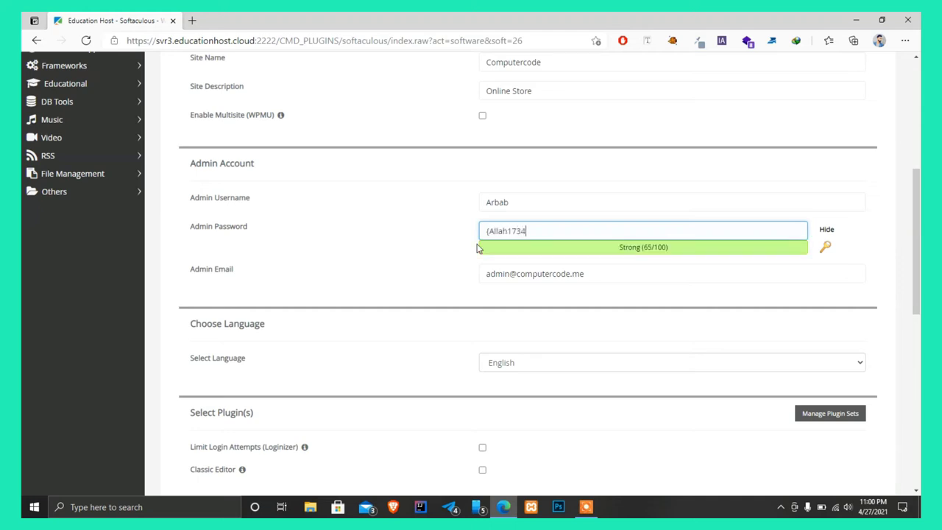
Fill the admin e-mail from a saved autofill address and check Limit Login Attempts (Loginizer)
{"action": "scroll", "coordinate": [635, 260], "scroll_direction": "down", "scroll_amount": 1}
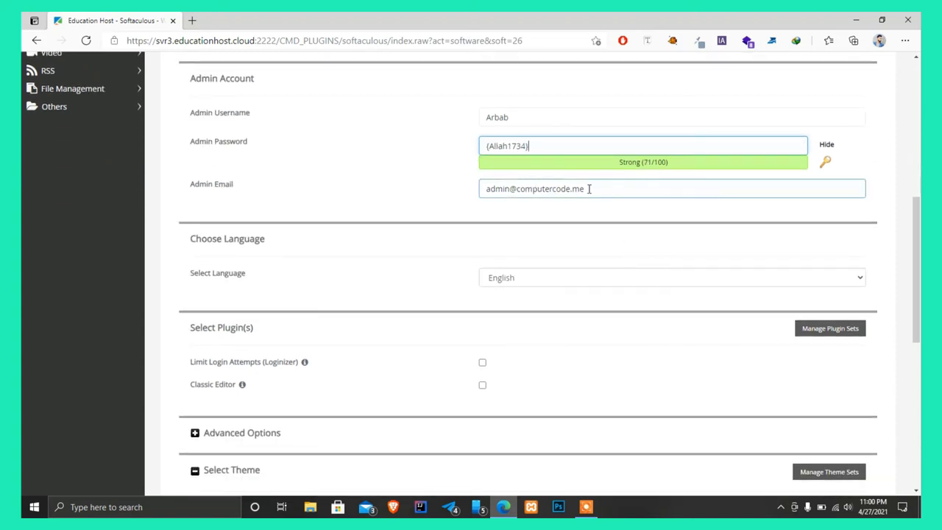
{"action": "left_click_drag", "start_coordinate": [585, 188], "coordinate": [481, 189]}
{"action": "key", "text": "BackSpace"}
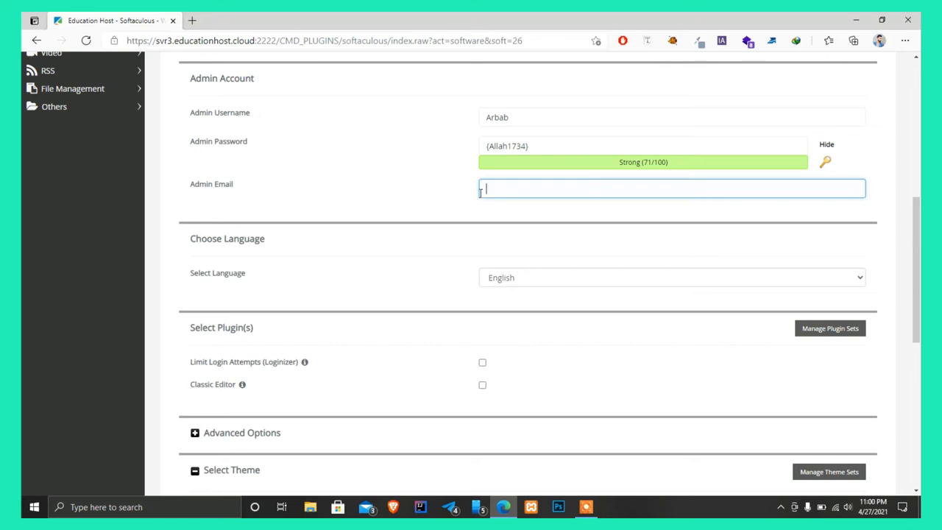
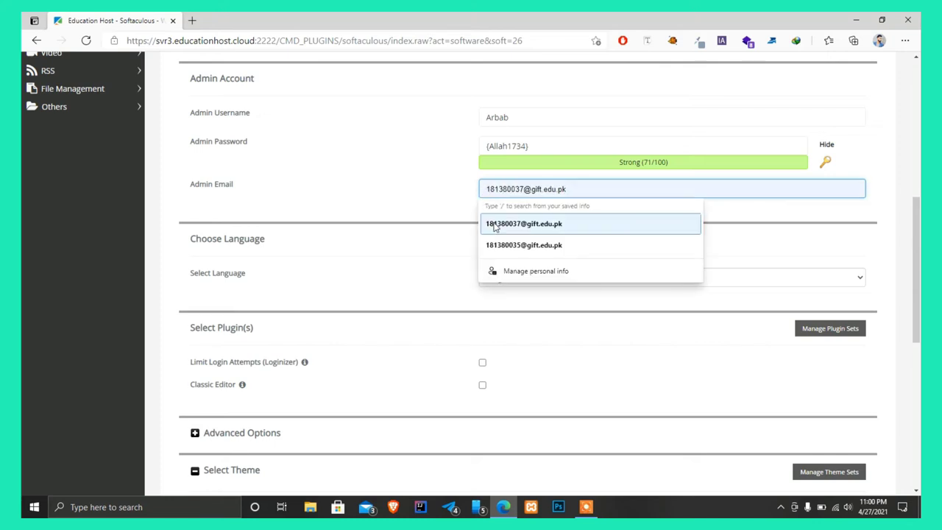
{"action": "left_click", "coordinate": [495, 224]}
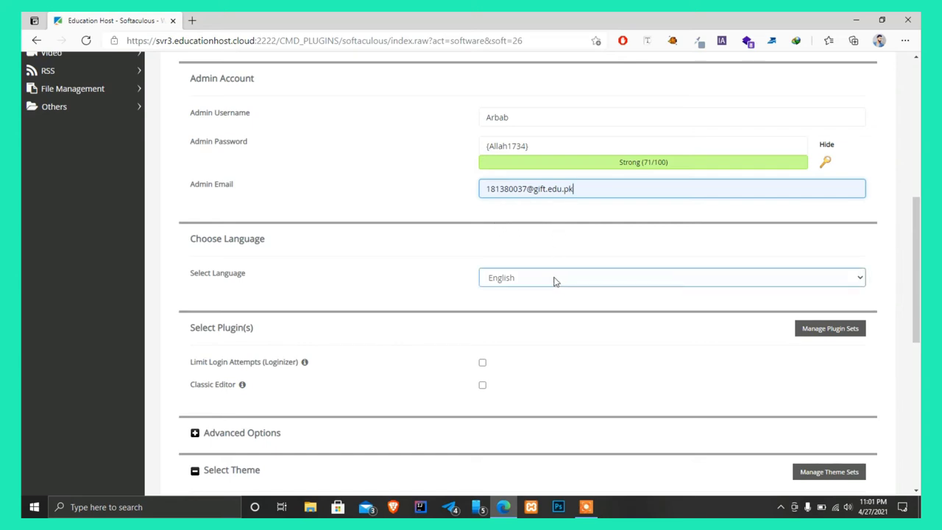
{"action": "scroll", "coordinate": [554, 281], "scroll_direction": "down", "scroll_amount": 2}
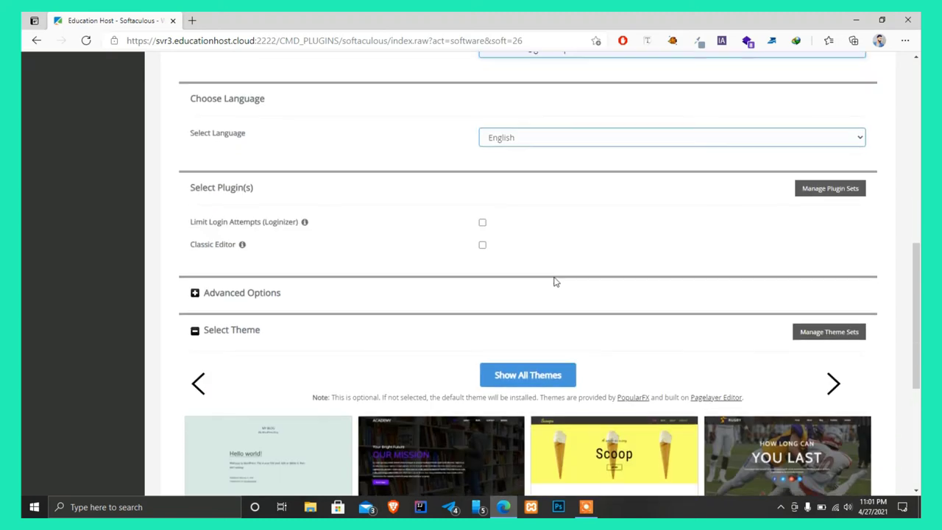
{"action": "left_click", "coordinate": [482, 223]}
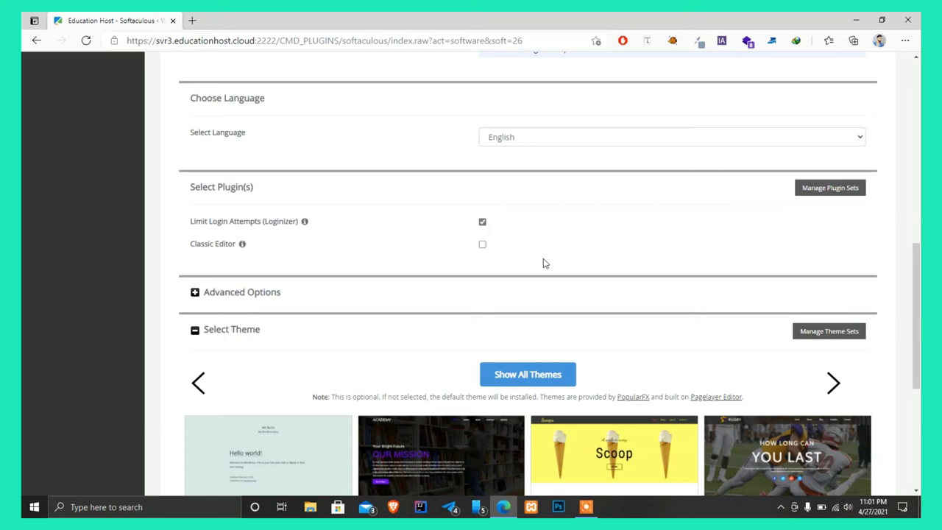
Pick a saved address for e-mailed installation details and install WordPress on computercode.me
{"action": "scroll", "coordinate": [543, 264], "scroll_direction": "down", "scroll_amount": 3}
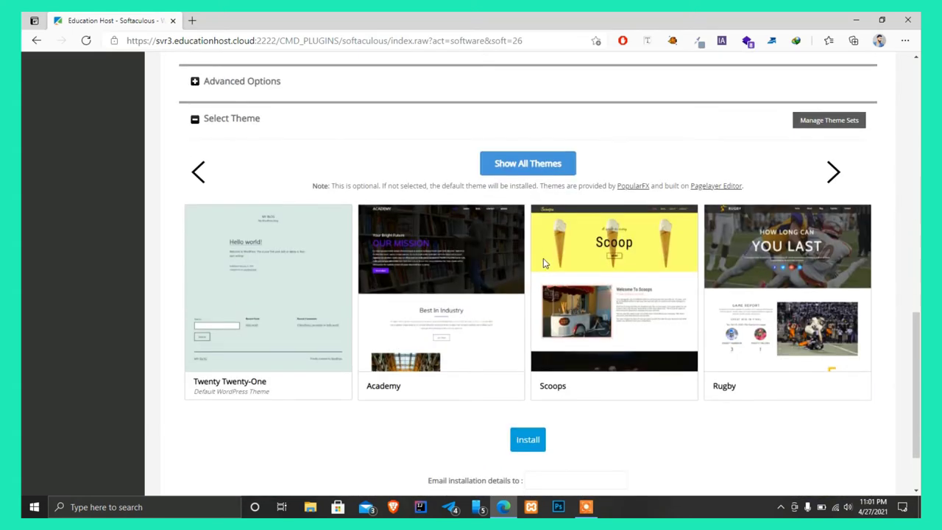
{"action": "scroll", "coordinate": [543, 264], "scroll_direction": "down", "scroll_amount": 1}
{"action": "left_click", "coordinate": [537, 412]}
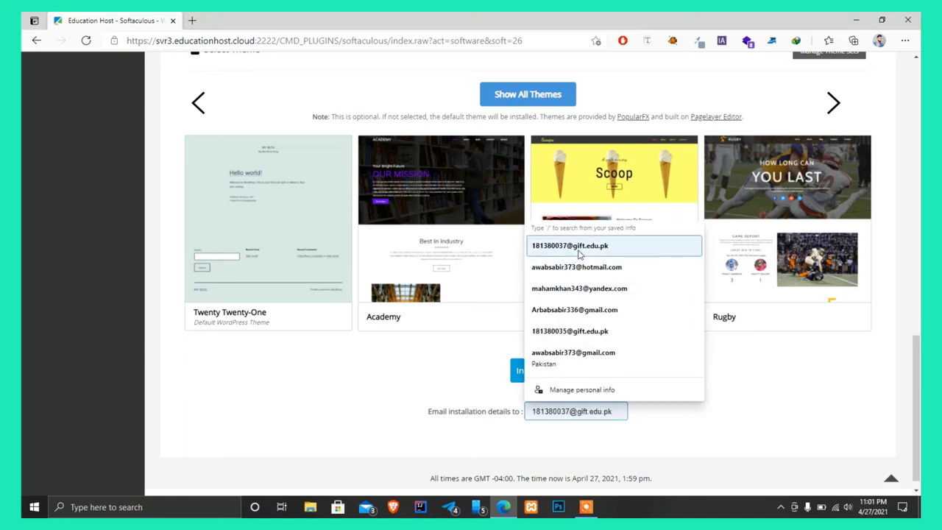
{"action": "left_click", "coordinate": [577, 250]}
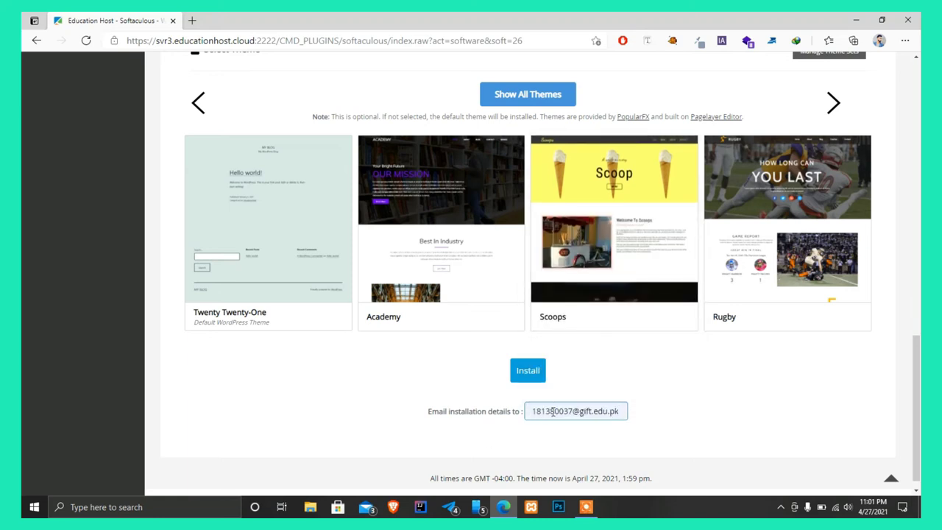
{"action": "left_click", "coordinate": [539, 372]}
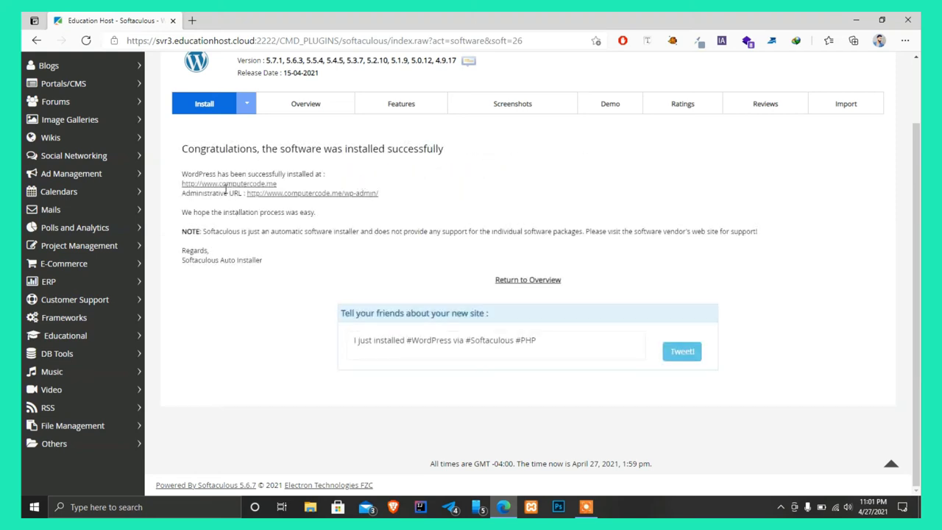
{"action": "left_click", "coordinate": [319, 197]}
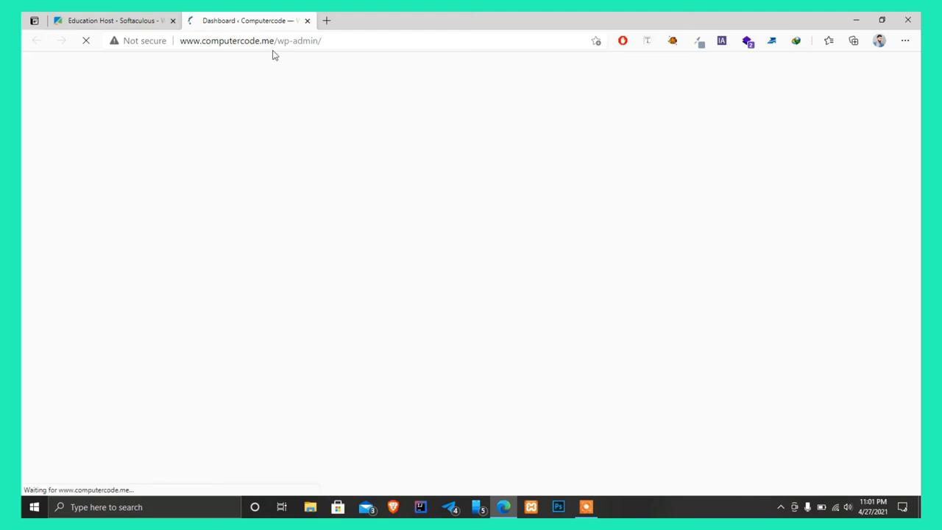
{"action": "left_click_drag", "start_coordinate": [279, 41], "coordinate": [319, 41]}
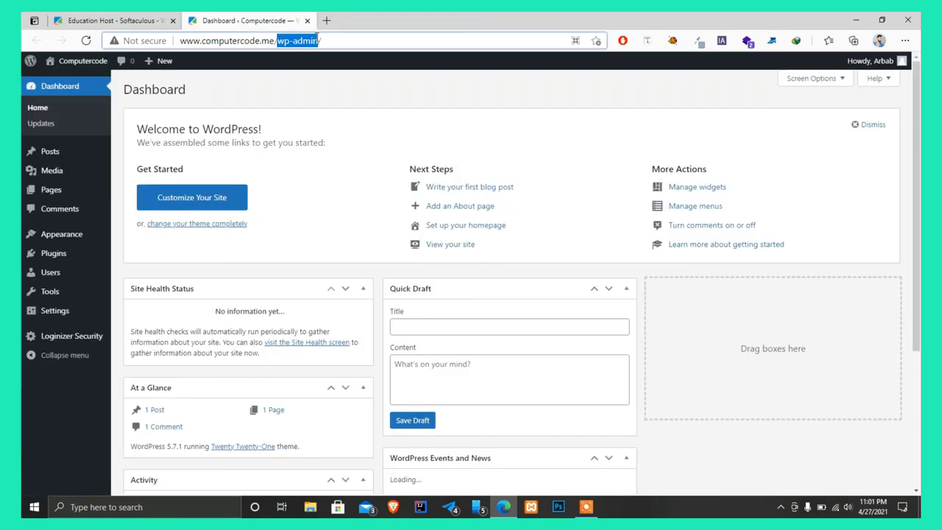
{"action": "left_click", "coordinate": [337, 39]}
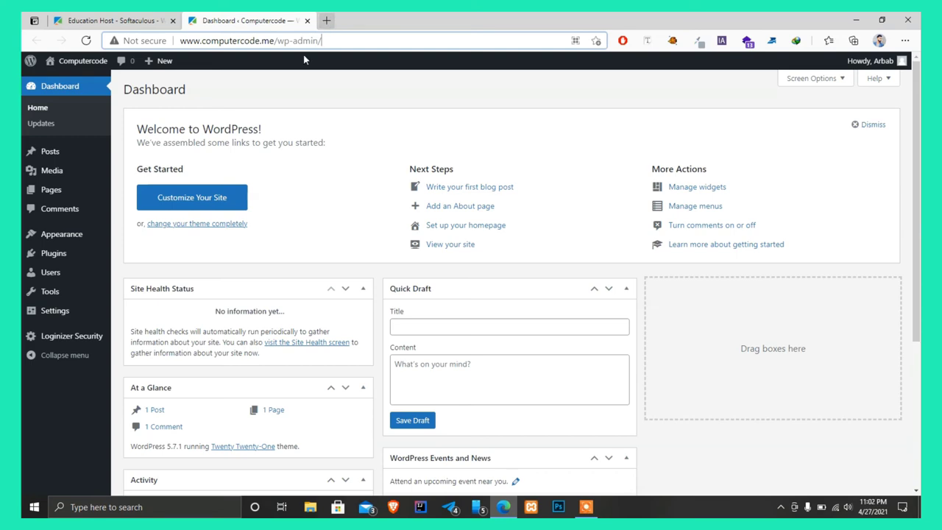
{"action": "left_click", "coordinate": [327, 20]}
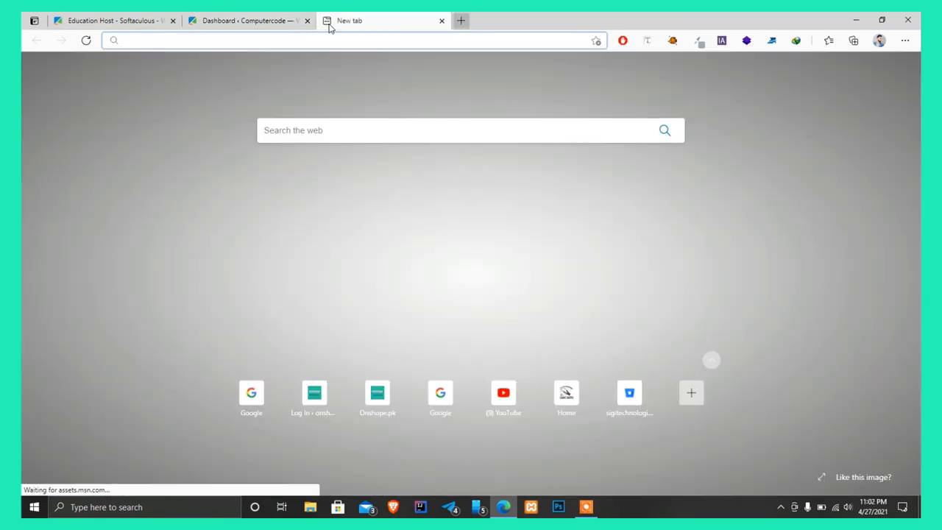
{"action": "type", "text": "www.co"}
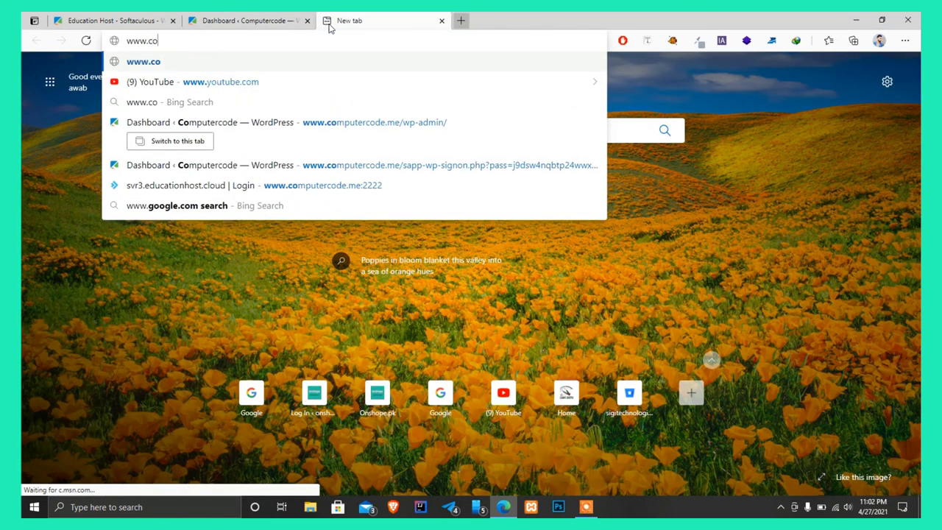
{"action": "type", "text": "mputercode.me"}
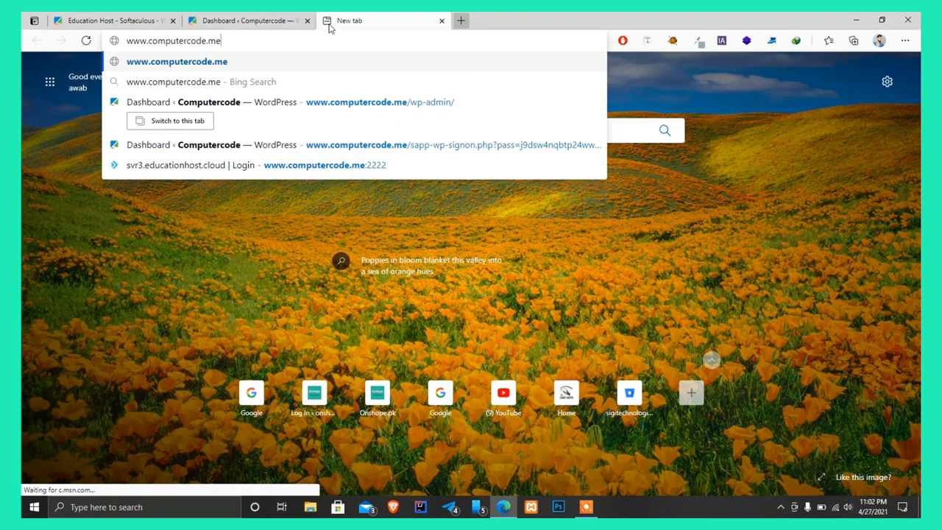
{"action": "key", "text": "Return"}
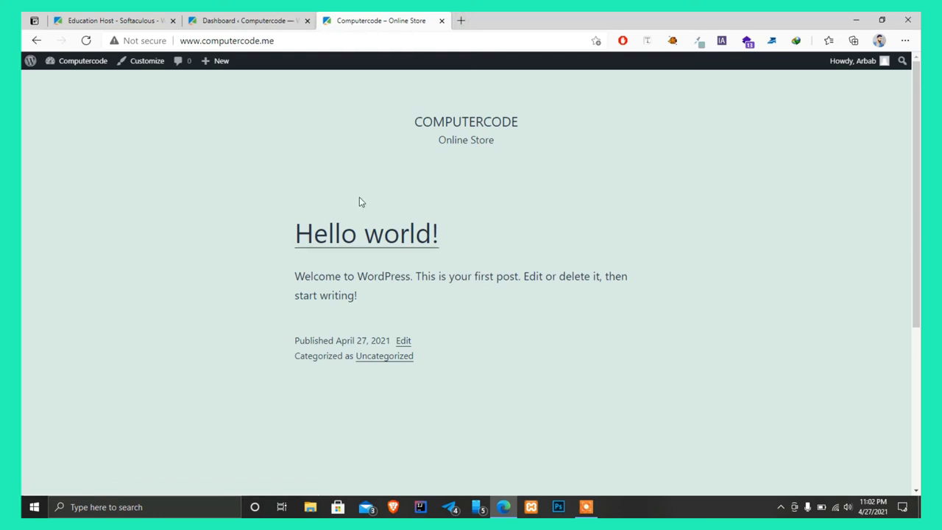
Append /wp-admin to the site address to reach the WordPress dashboard
{"action": "double_click", "coordinate": [302, 39]}
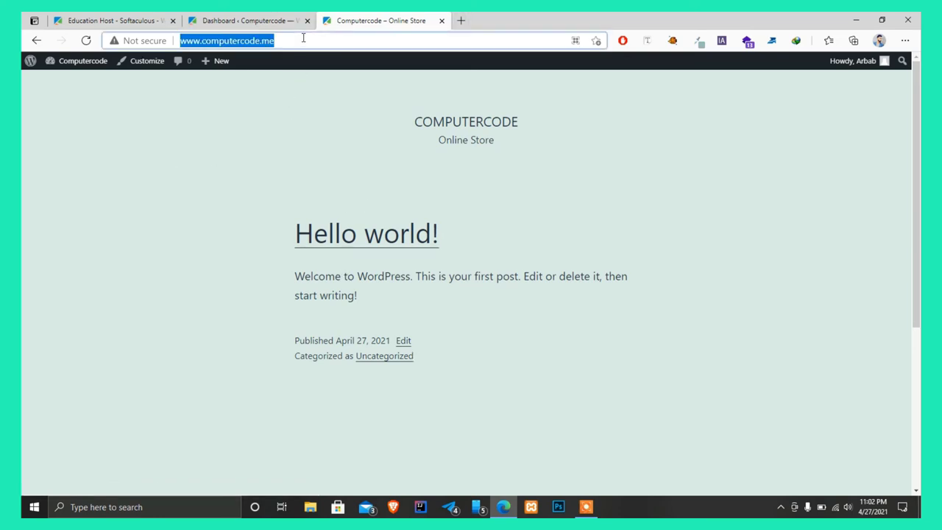
{"action": "left_click", "coordinate": [303, 39]}
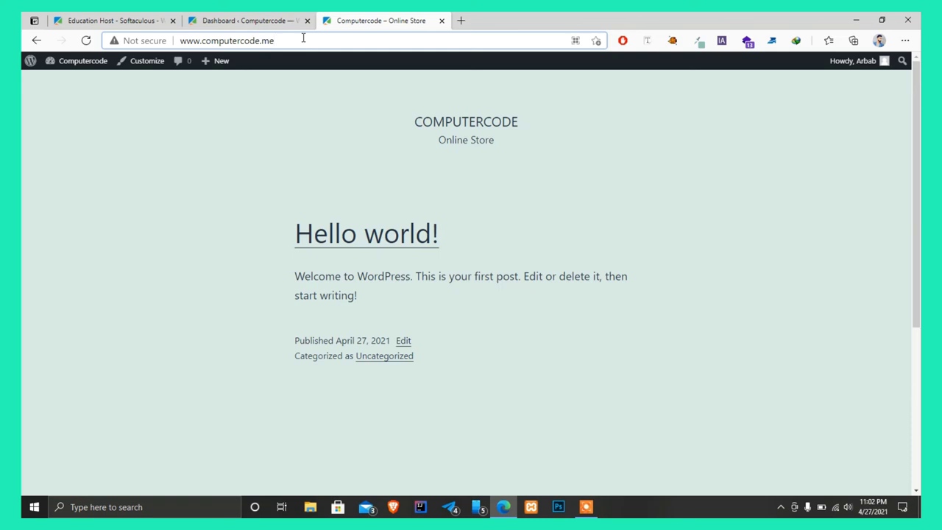
{"action": "type", "text": "/wp-"}
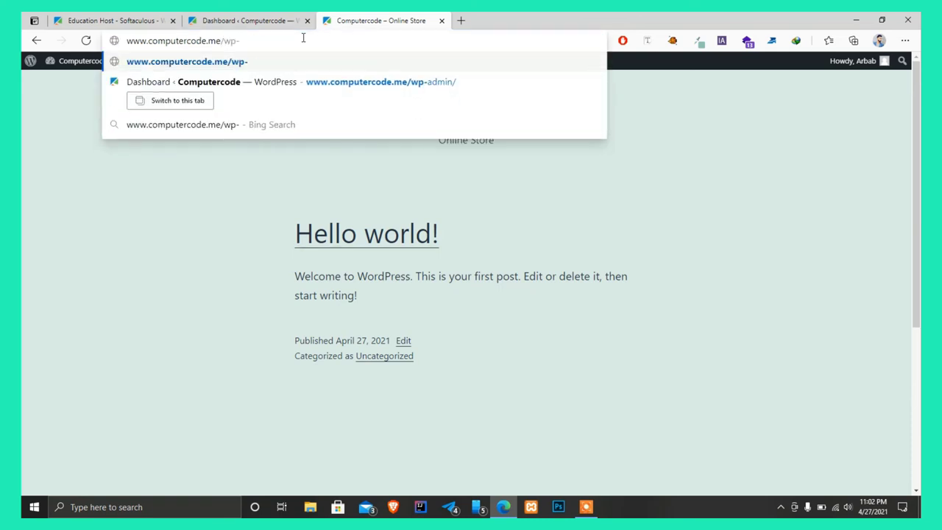
{"action": "type", "text": "admin"}
{"action": "key", "text": "Return"}
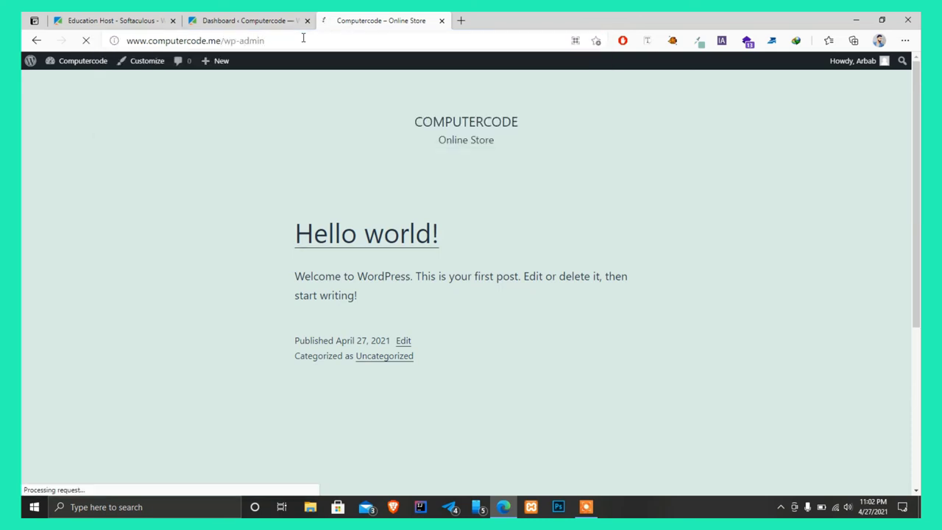